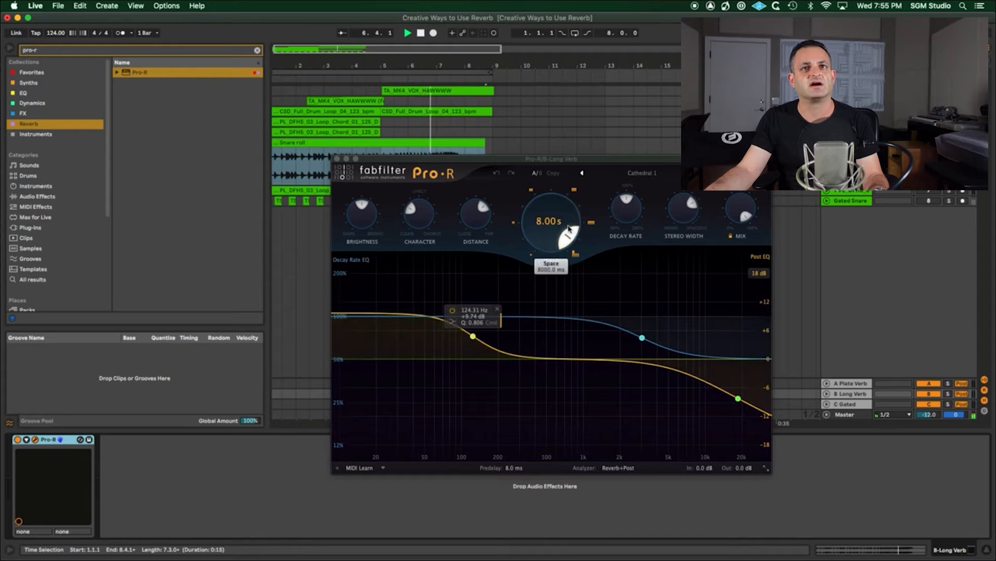
# Step: Load the Large preset Concert Hall LA in the Long Verb's Pro-R and move its window clear of the snare roll clip
pyautogui.moveTo(571, 243); pyautogui.dragTo(571, 262)
pyautogui.click(650, 174)
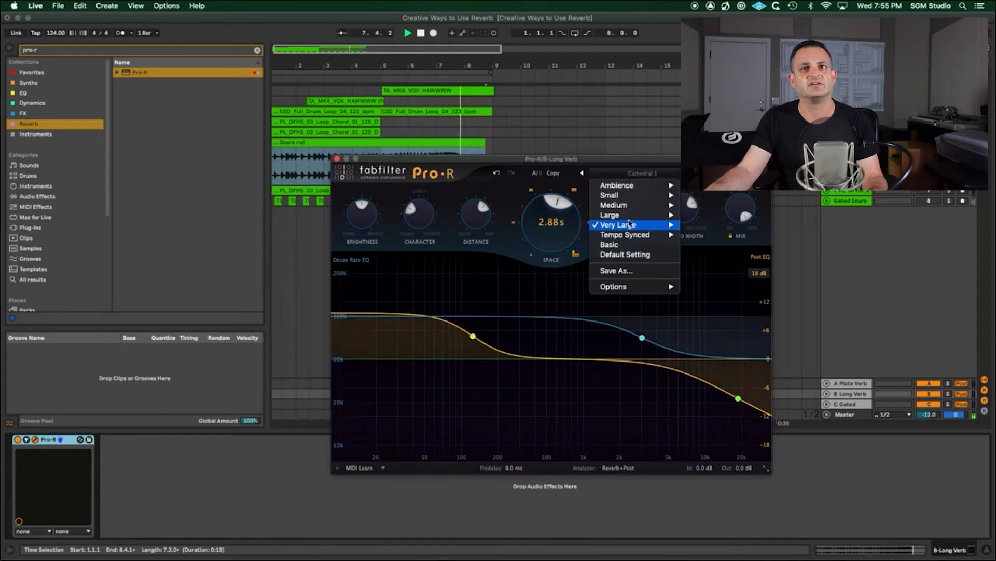
pyautogui.moveTo(644, 215)
pyautogui.click(715, 306)
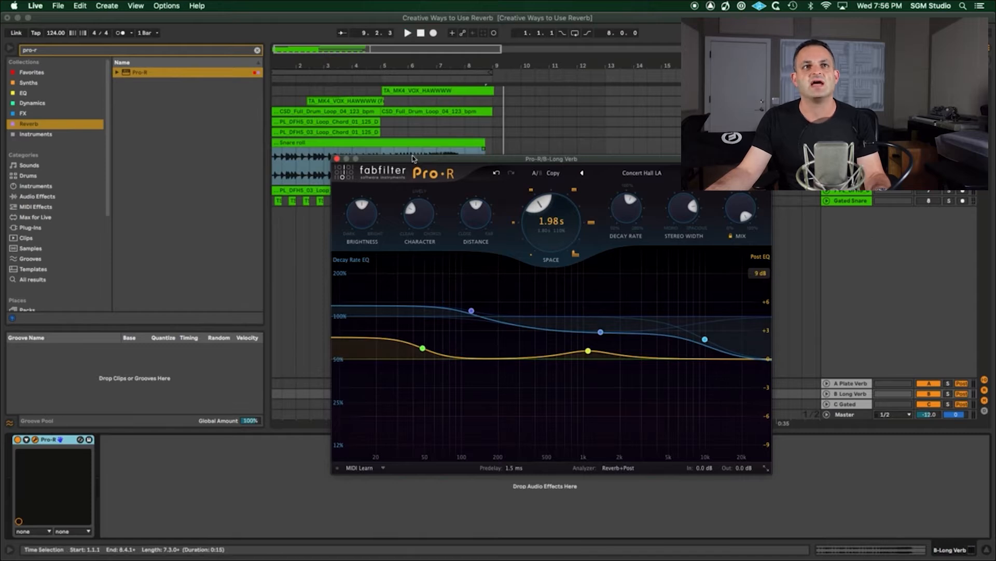
pyautogui.moveTo(412, 159); pyautogui.dragTo(461, 195)
# Step: Automate the snare roll's reverb send to ramp up from about -23 dB at bar 1, and play back the build
pyautogui.click(289, 181)
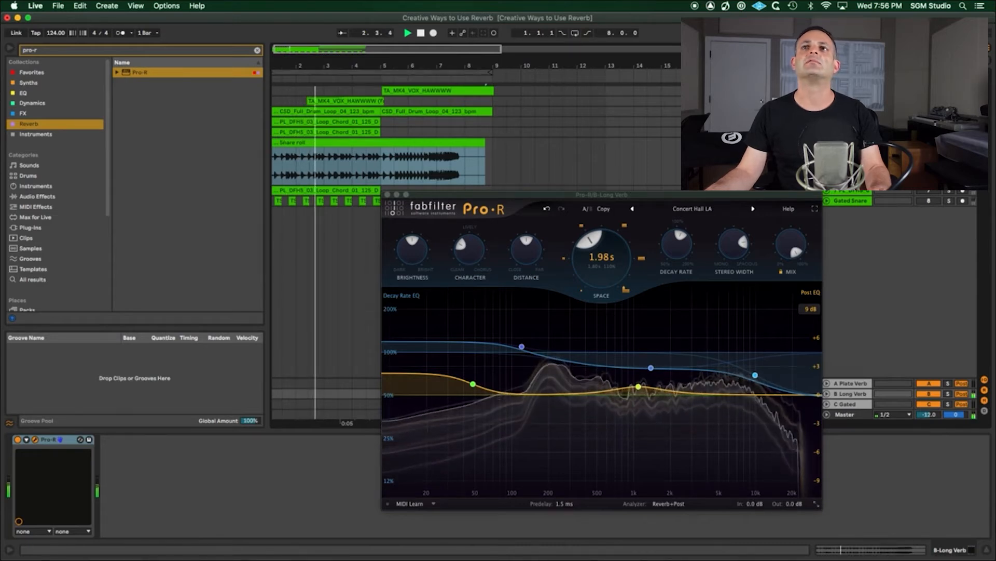
pyautogui.click(308, 172)
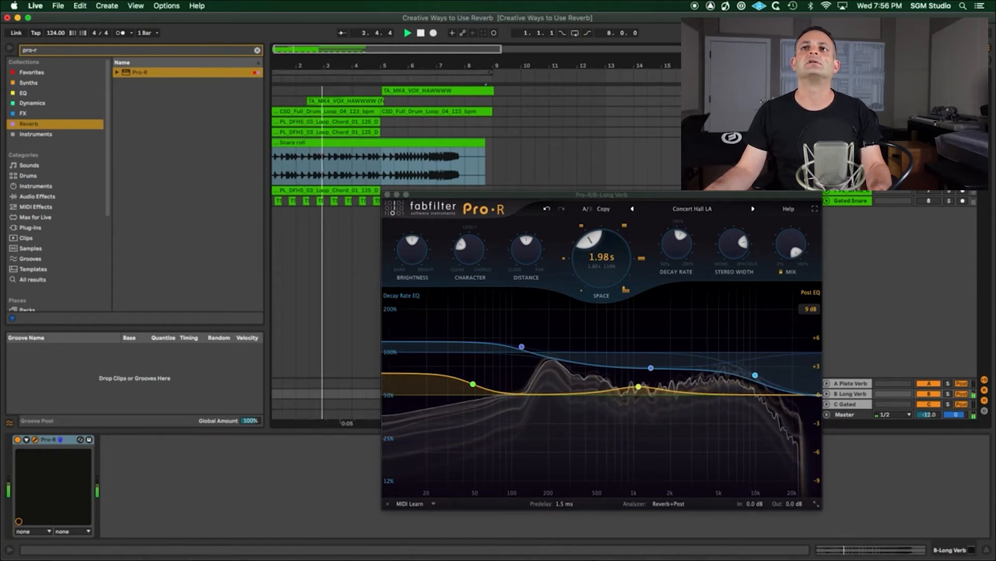
pyautogui.click(430, 154)
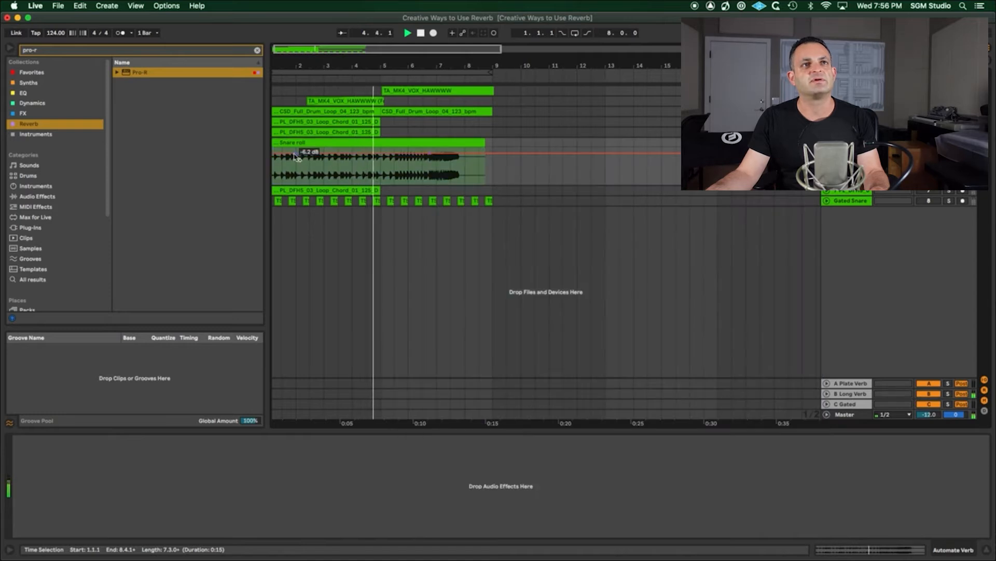
pyautogui.moveTo(298, 153); pyautogui.dragTo(275, 164)
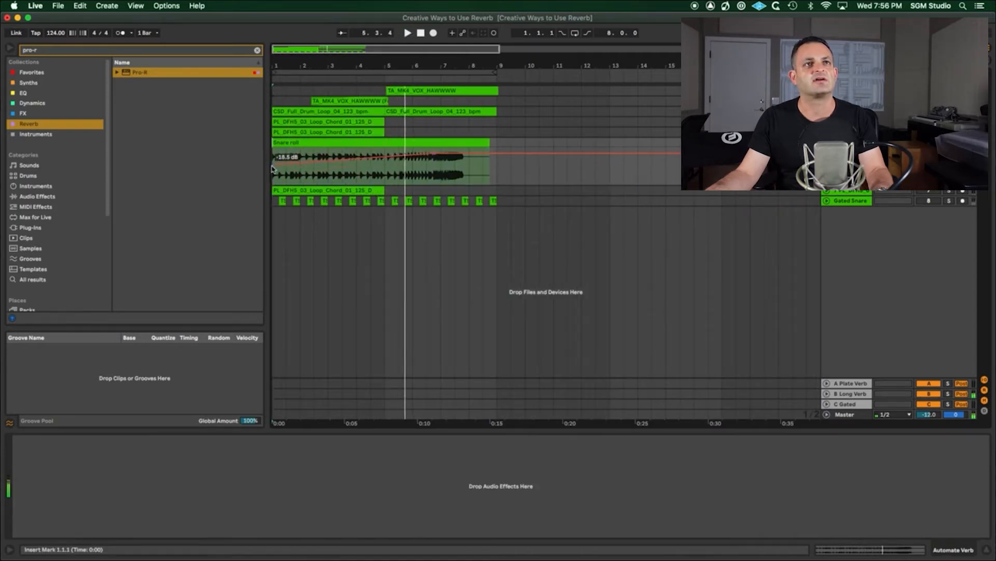
pyautogui.press('space')
pyautogui.press('space')
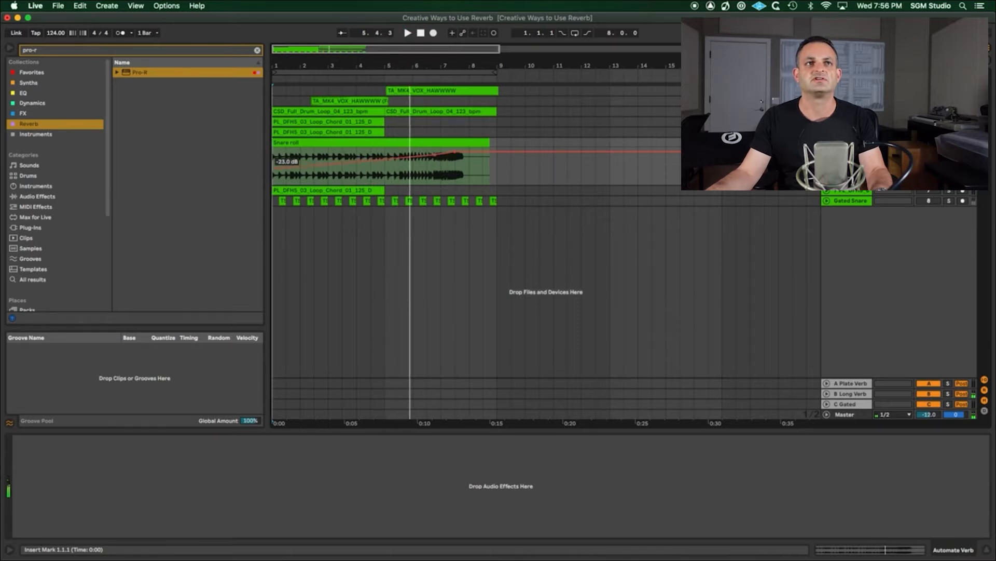
pyautogui.press('space')
pyautogui.press('space')
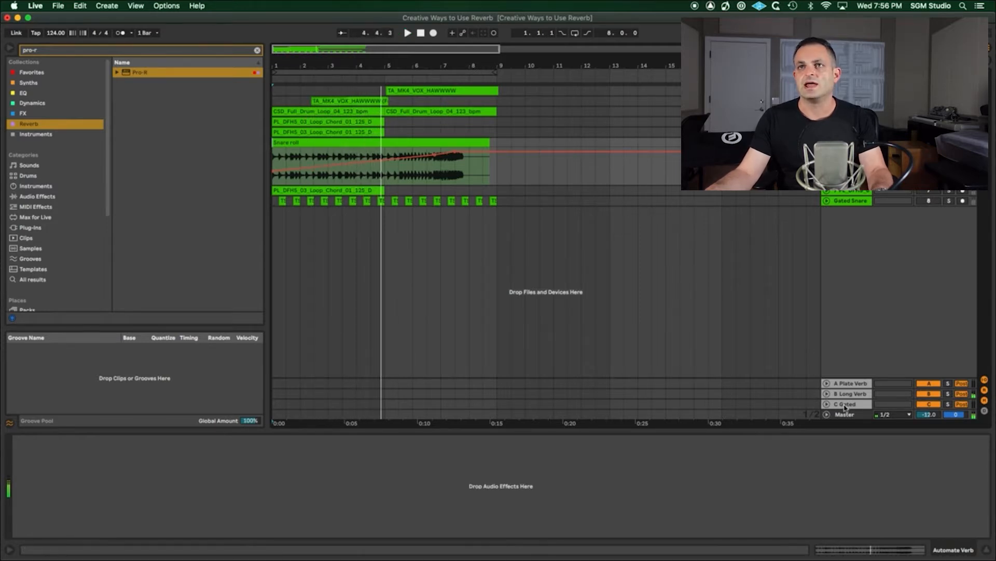
# Step: Unfold the B Long Verb return track and choose Pro-R as the device for its automation lane
pyautogui.click(826, 393)
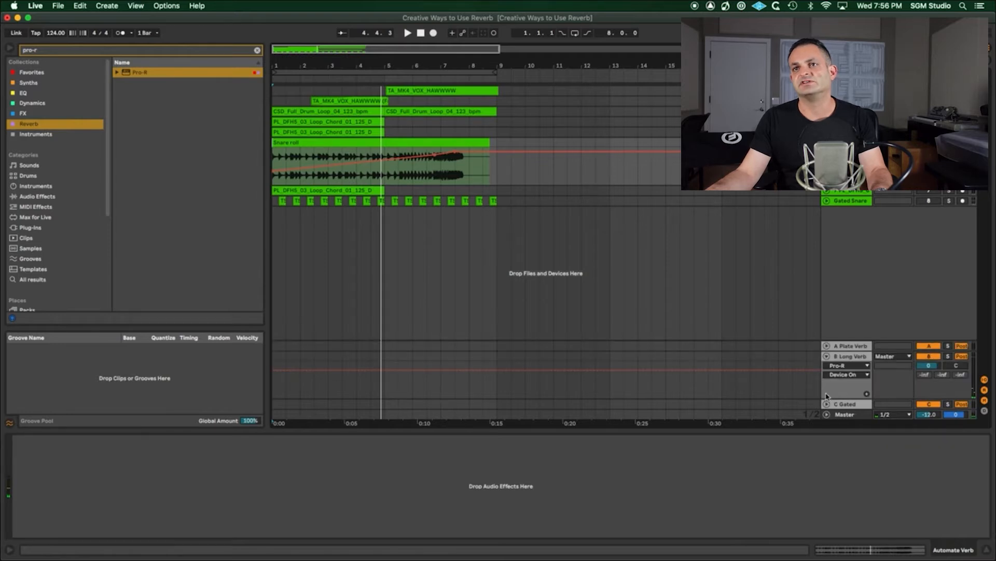
pyautogui.click(849, 374)
pyautogui.click(850, 367)
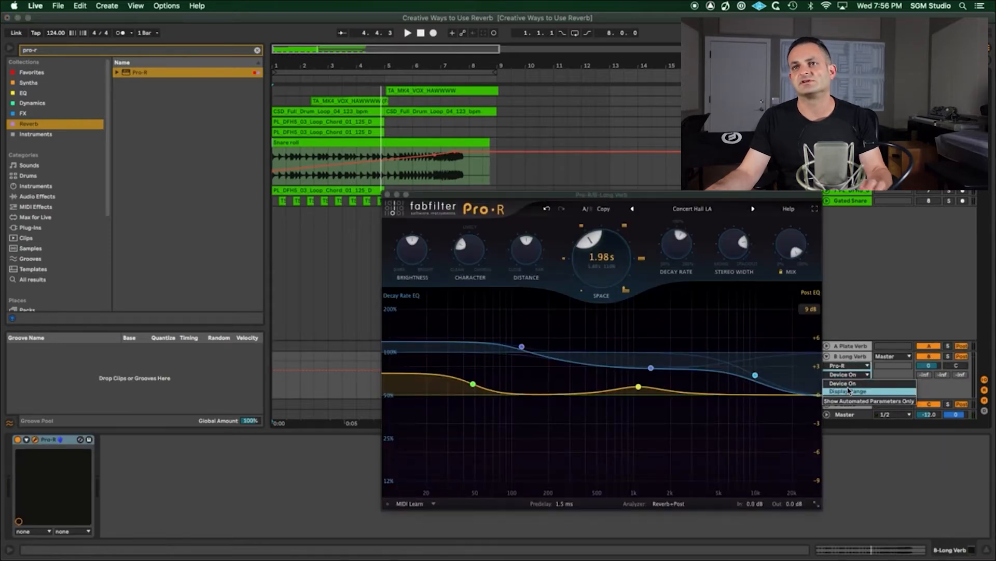
pyautogui.click(848, 381)
pyautogui.click(851, 367)
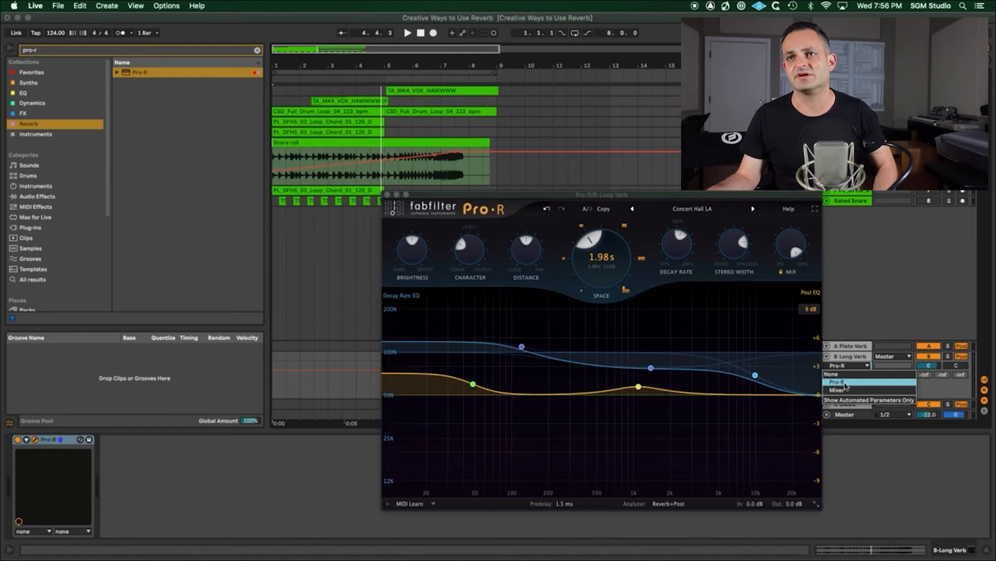
pyautogui.click(845, 383)
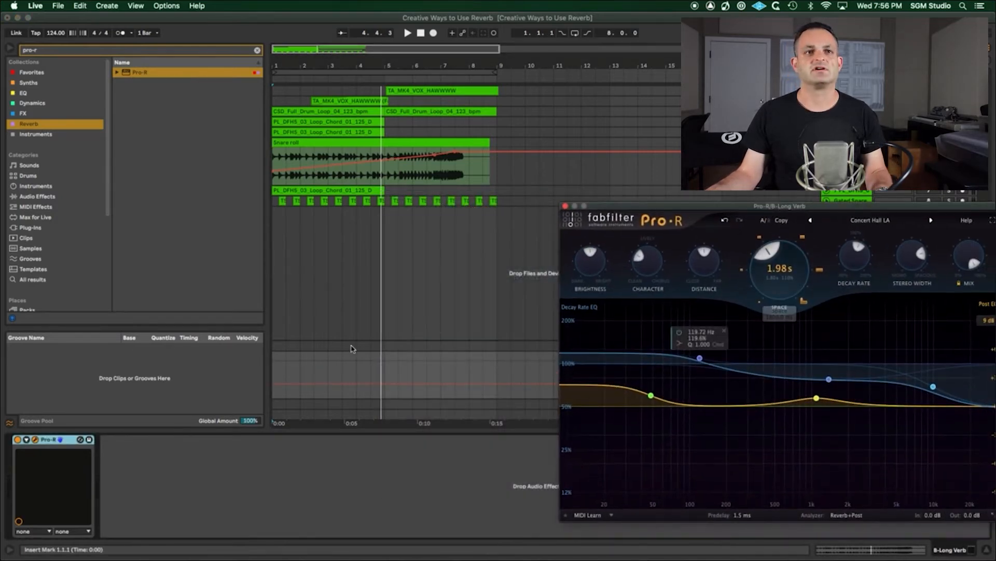
# Step: Automate Pro-R's Space to rise from bar 5 to about 7.09 s just before bar 8, and audition it from bar 5
pyautogui.click(386, 384)
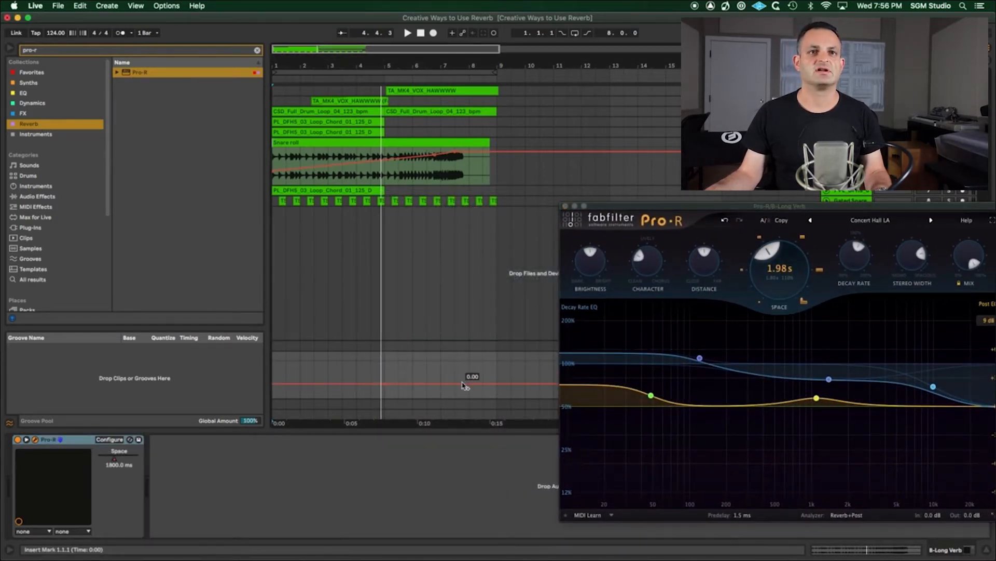
pyautogui.moveTo(463, 384); pyautogui.dragTo(463, 365)
pyautogui.press('space')
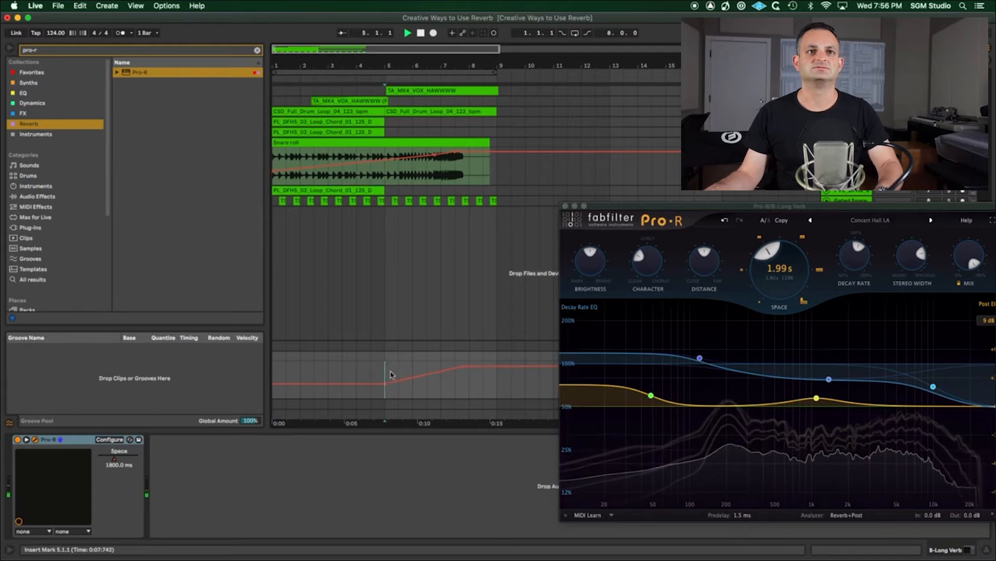
pyautogui.click(384, 375)
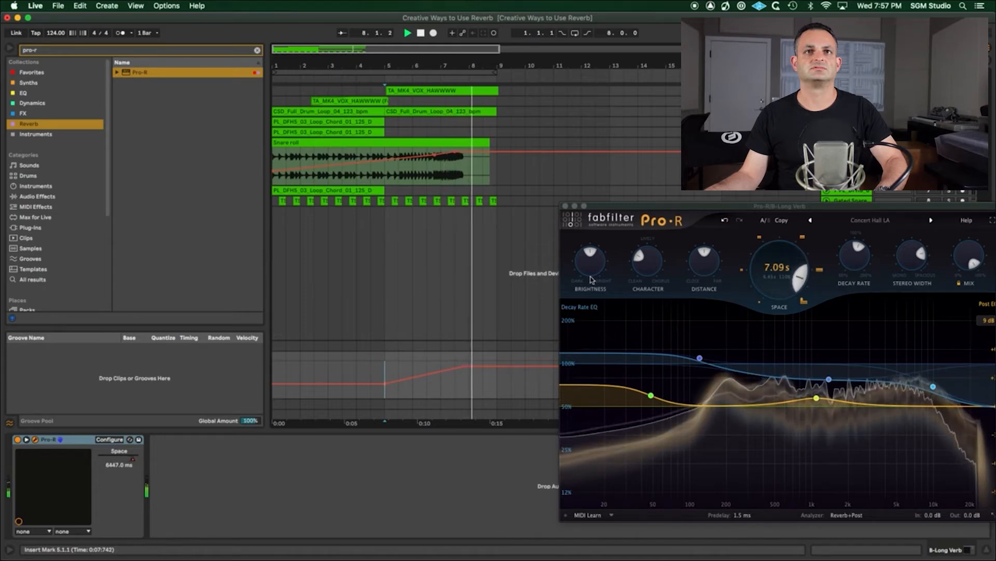
pyautogui.press('space')
pyautogui.click(564, 207)
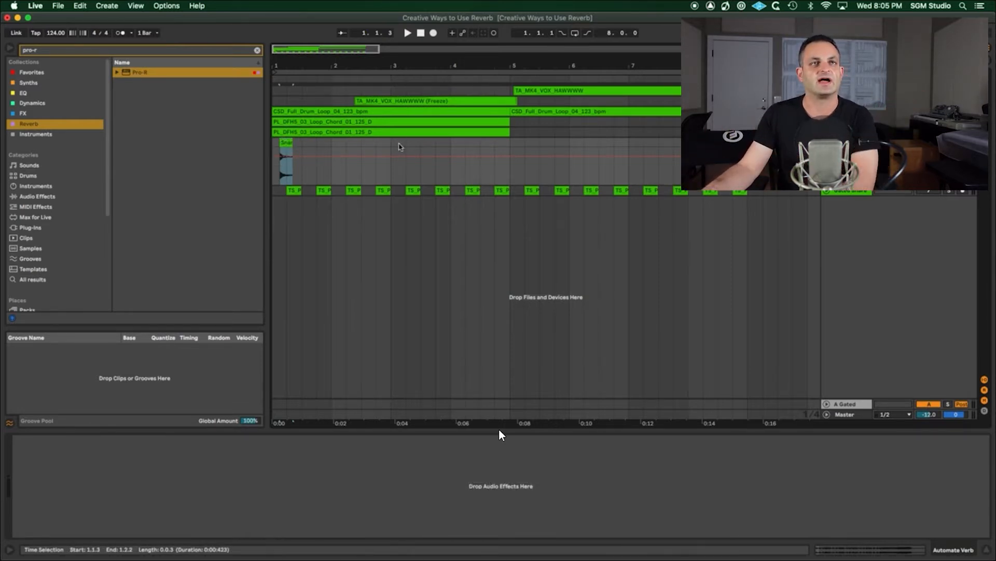
# Step: Play the arrangement from the short snare clip and insert a new return track below A Gated
pyautogui.click(286, 144)
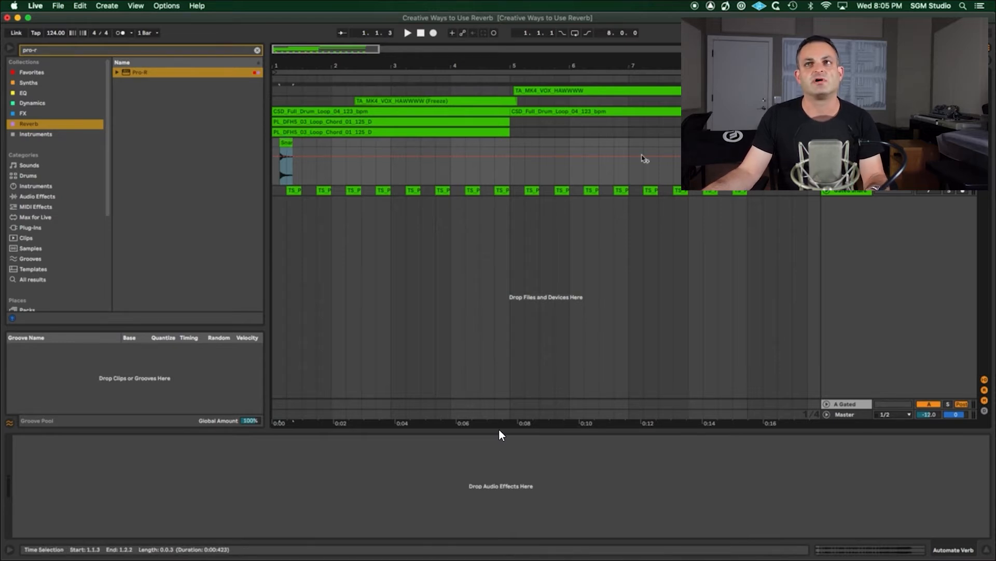
pyautogui.press('space')
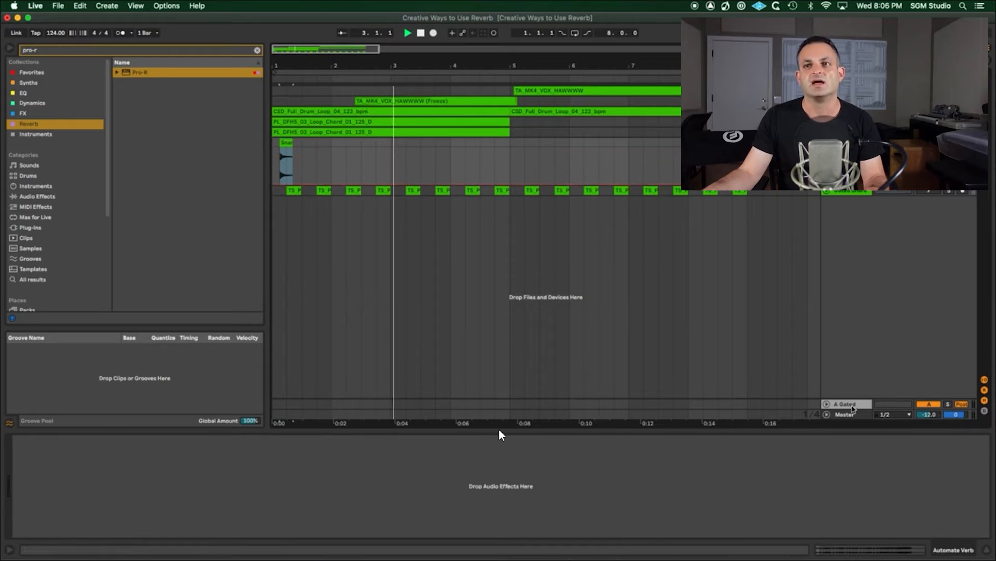
pyautogui.click(844, 405)
pyautogui.click(845, 143)
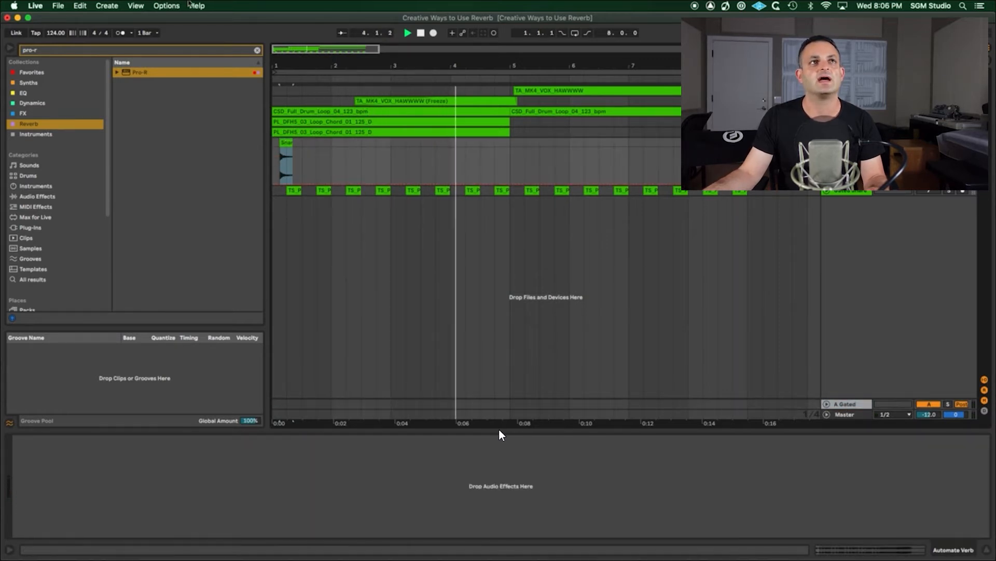
pyautogui.click(166, 6)
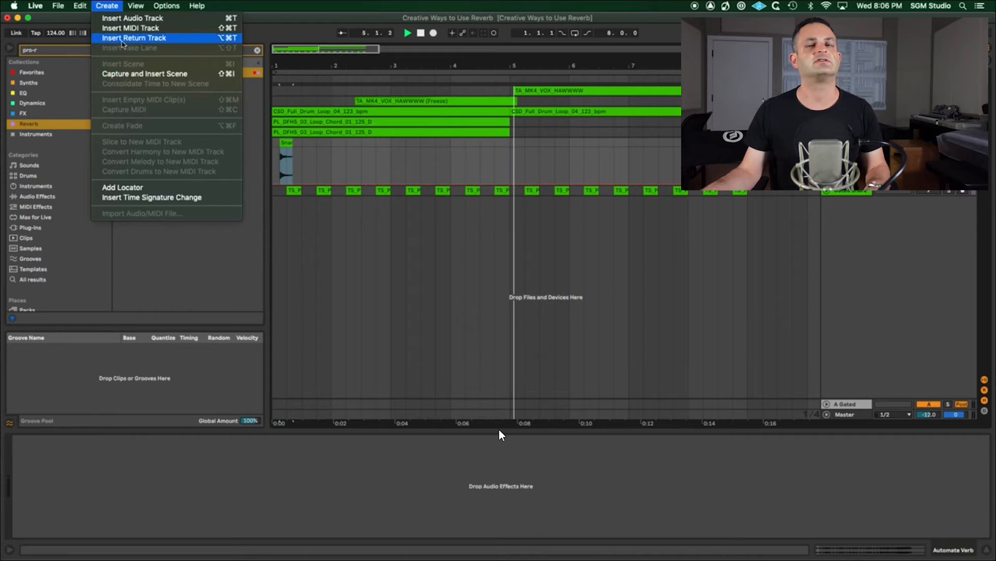
pyautogui.click(134, 38)
pyautogui.click(847, 403)
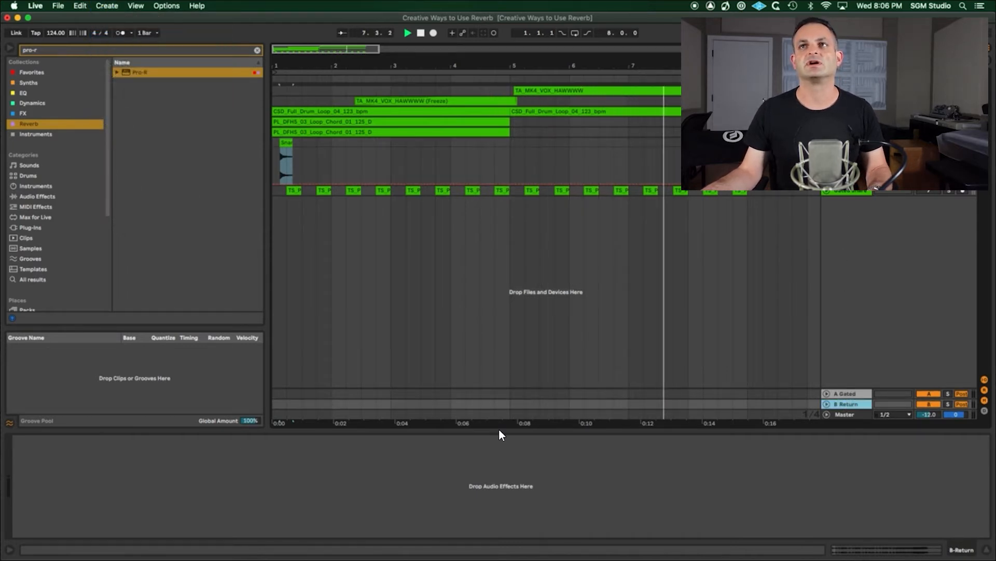
# Step: Copy the Pro-R reverb with the Vocal Gold Plate preset from the Shimmer Up track onto the new B return, and stop playback
pyautogui.click(846, 132)
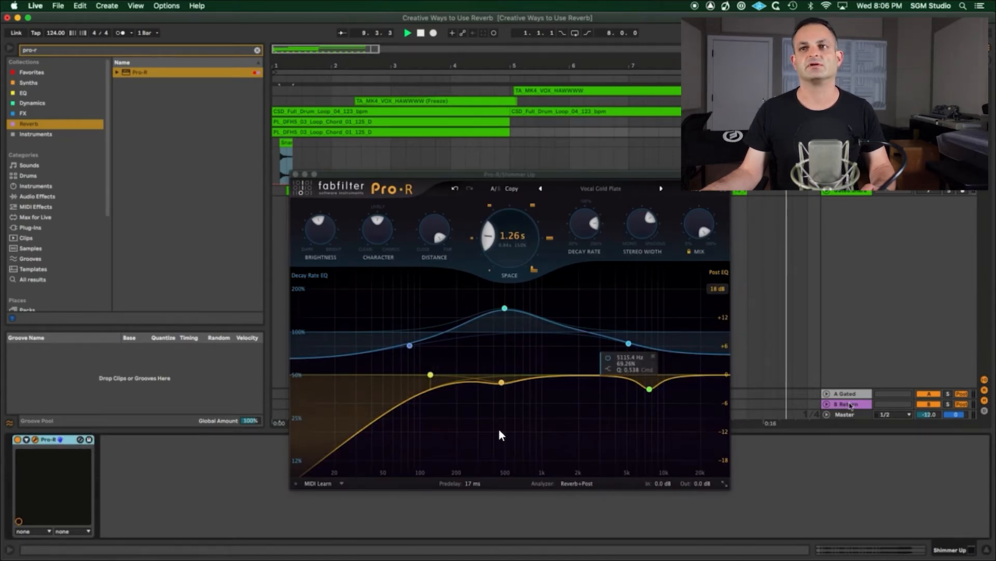
pyautogui.click(847, 404)
pyautogui.click(805, 504)
pyautogui.press('super+v')
pyautogui.press('space')
# Step: Rename the B return track to Hit Verb
pyautogui.click(846, 404)
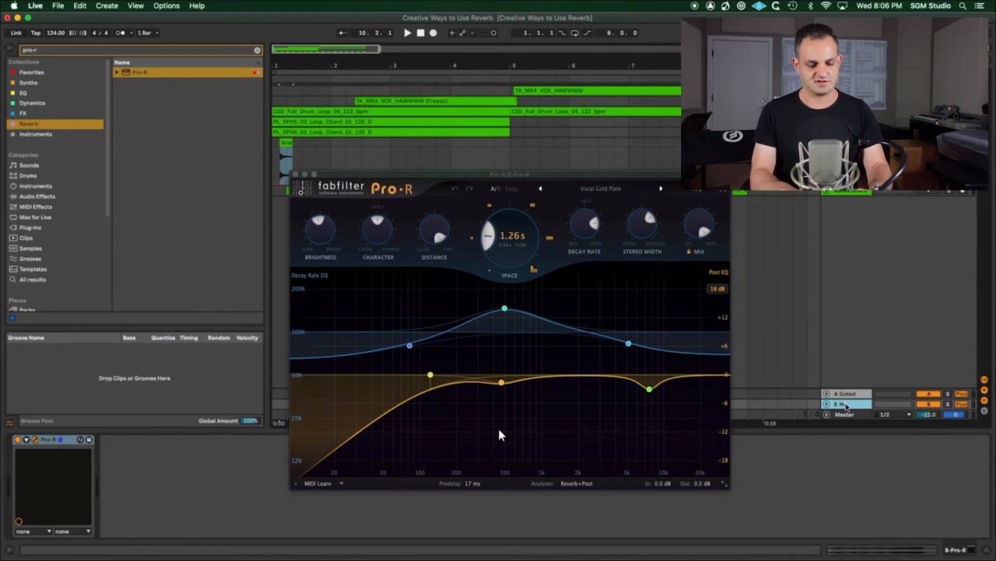
pyautogui.write('Hit Verb')
pyautogui.press('Return')
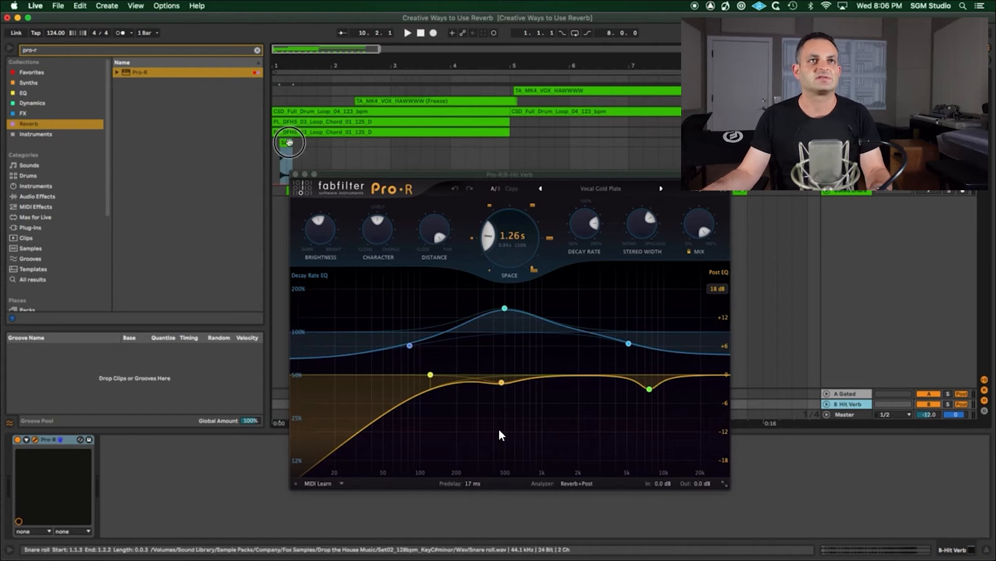
# Step: Set the Hit Verb Pro-R's Space to about 4.05 s and audition the snare hit from the start
pyautogui.click(288, 143)
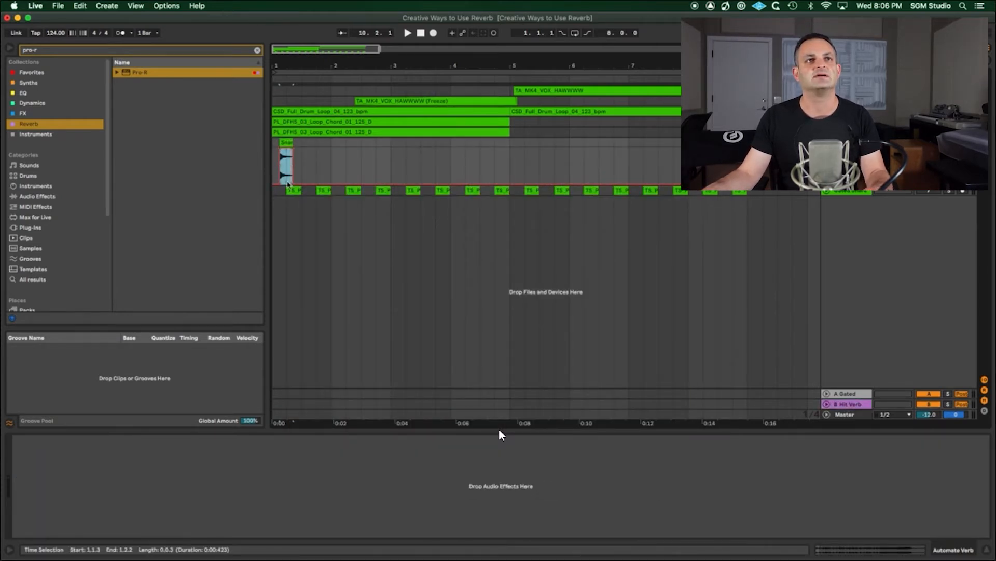
pyautogui.press('space')
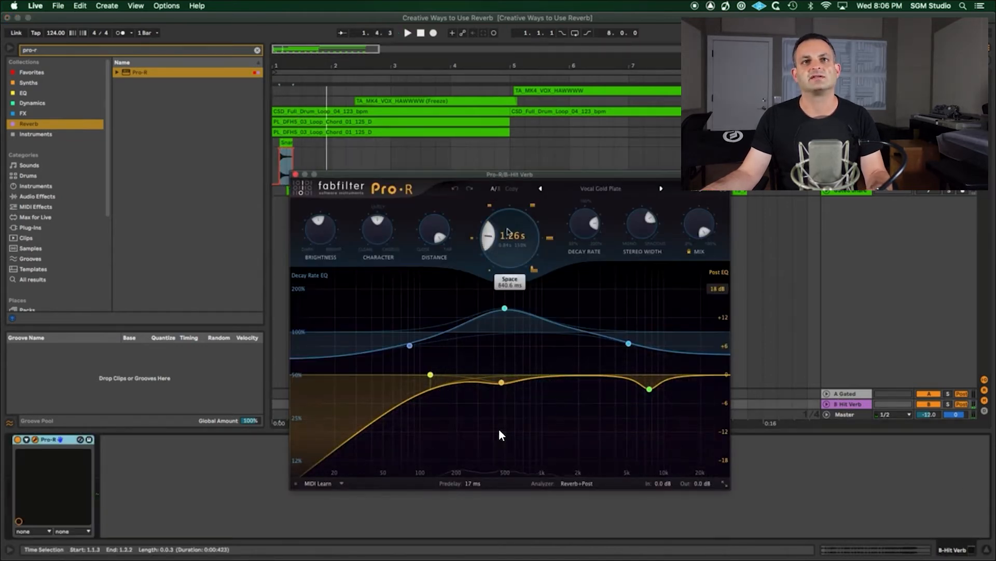
pyautogui.moveTo(508, 229); pyautogui.dragTo(508, 190)
pyautogui.press('space')
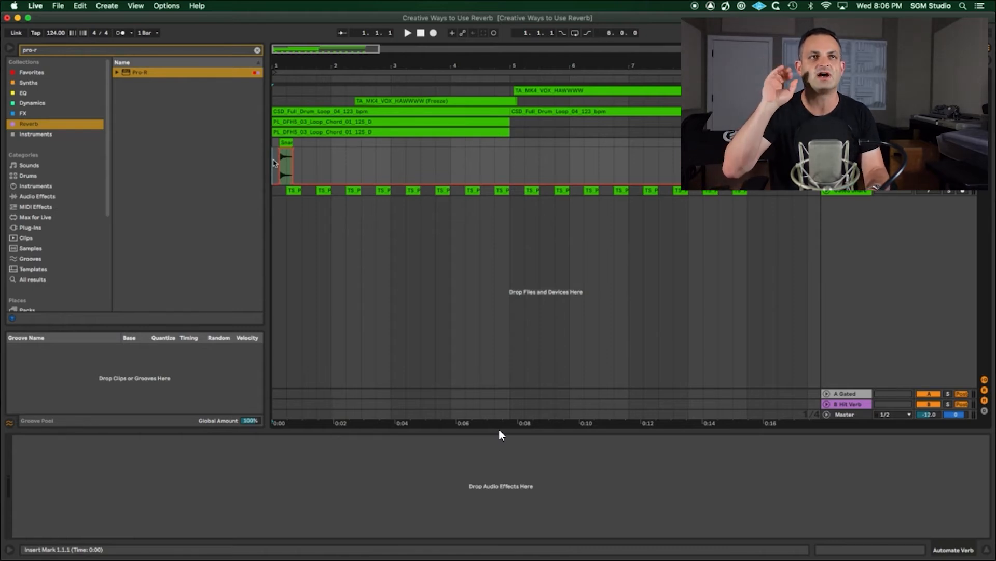
pyautogui.press('space')
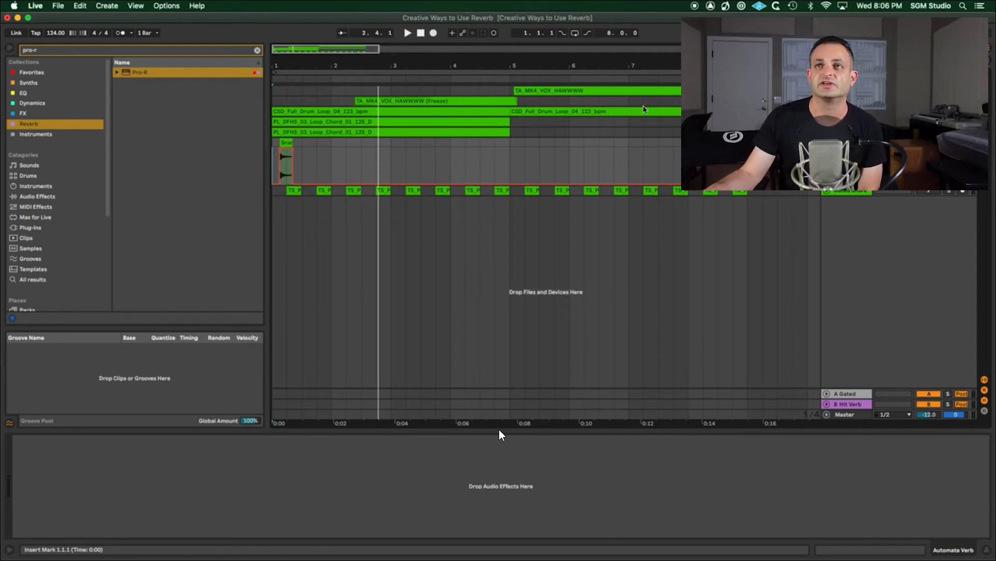
# Step: Unfold the Gated Snare track in place of the Automate Verb track, and delete the B Hit Verb return
pyautogui.press('u')
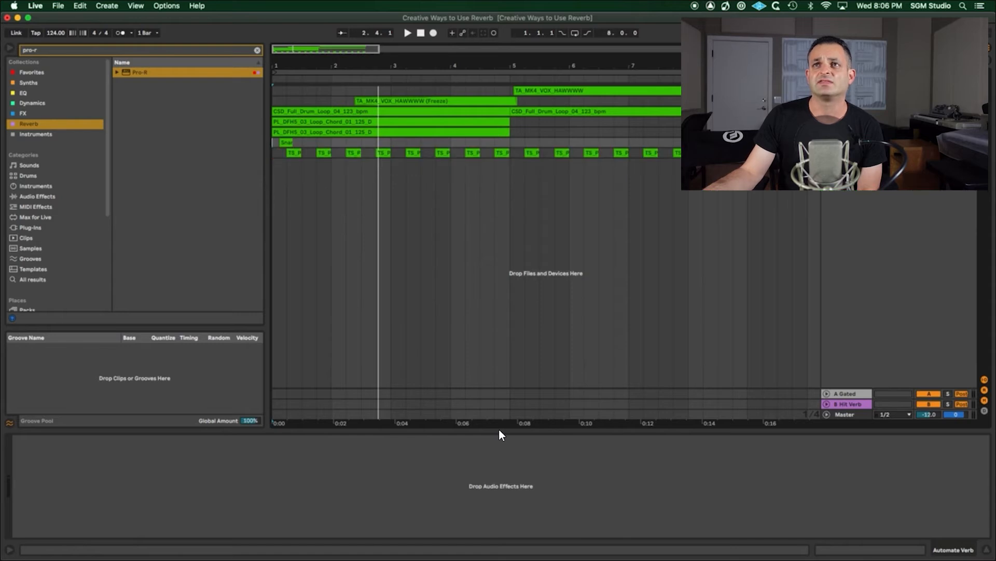
pyautogui.click(846, 152)
pyautogui.press('u')
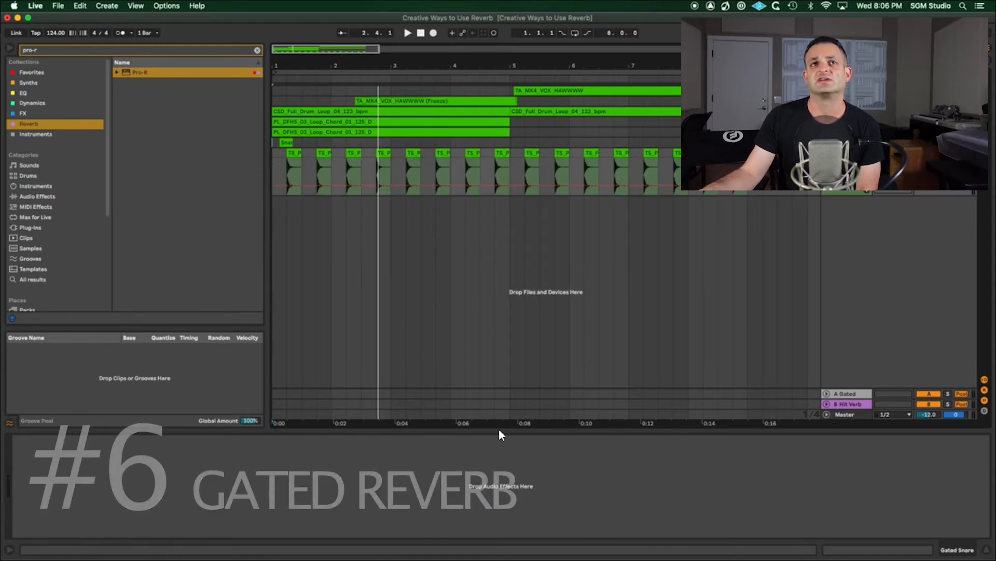
pyautogui.click(846, 409)
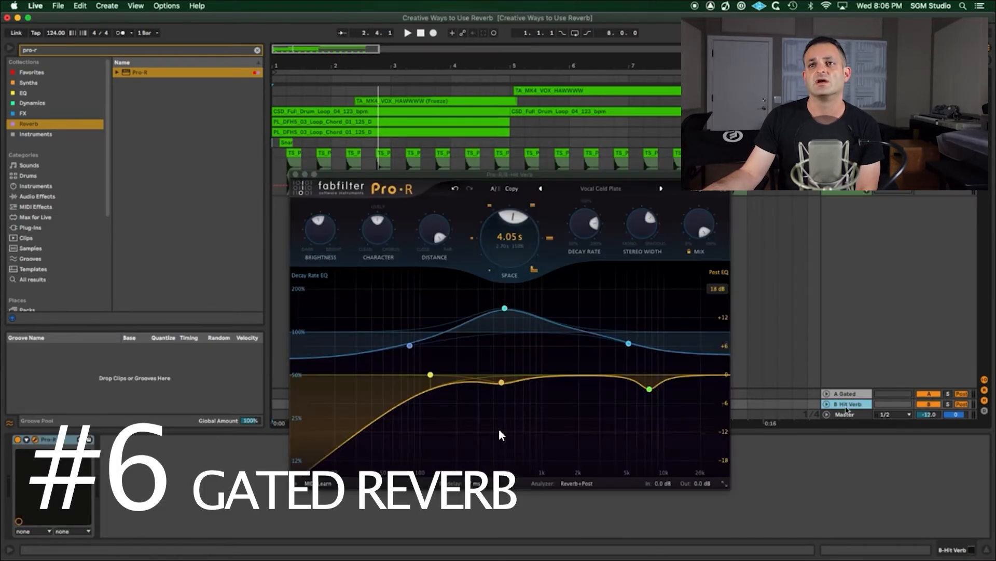
pyautogui.press('Delete')
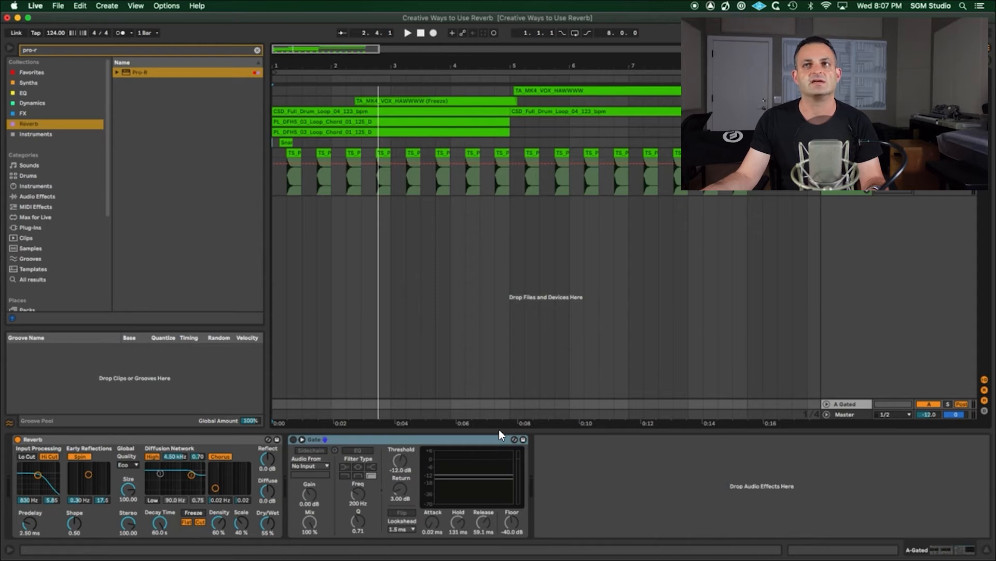
# Step: Audition the Gated Snare track, and unfold the A Gated return with its Reverb device selected
pyautogui.click(846, 156)
pyautogui.click(279, 192)
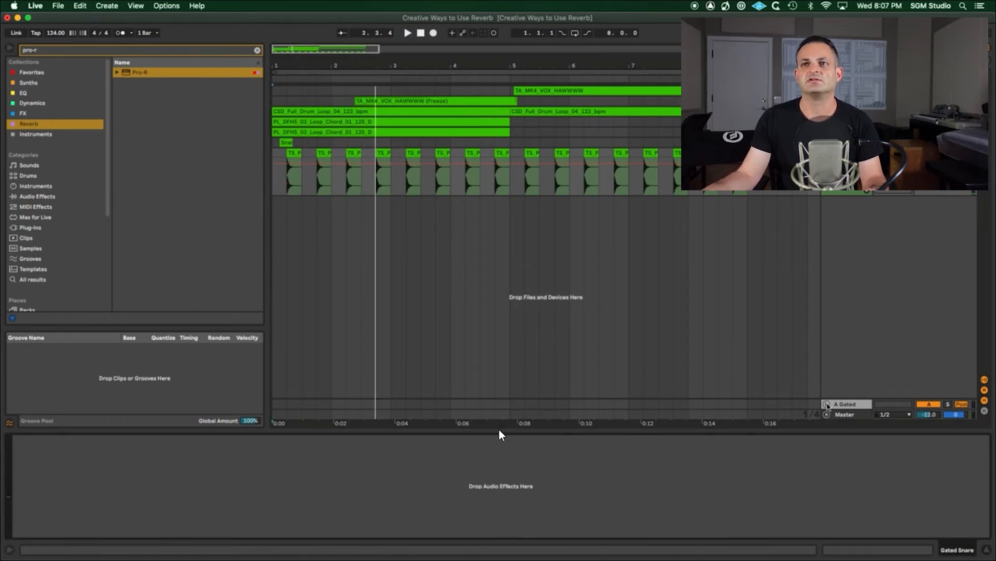
pyautogui.click(827, 404)
pyautogui.click(848, 366)
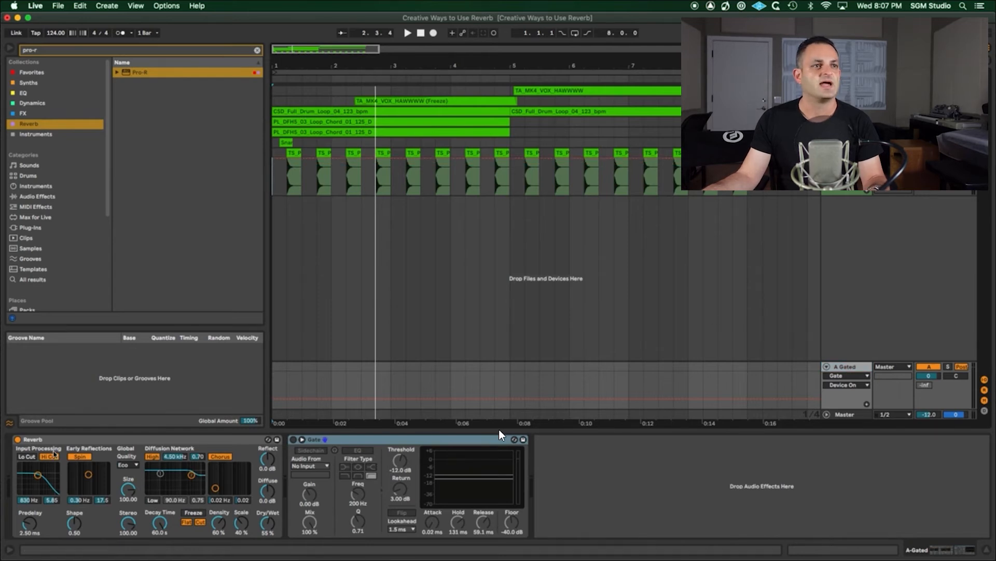
pyautogui.click(71, 442)
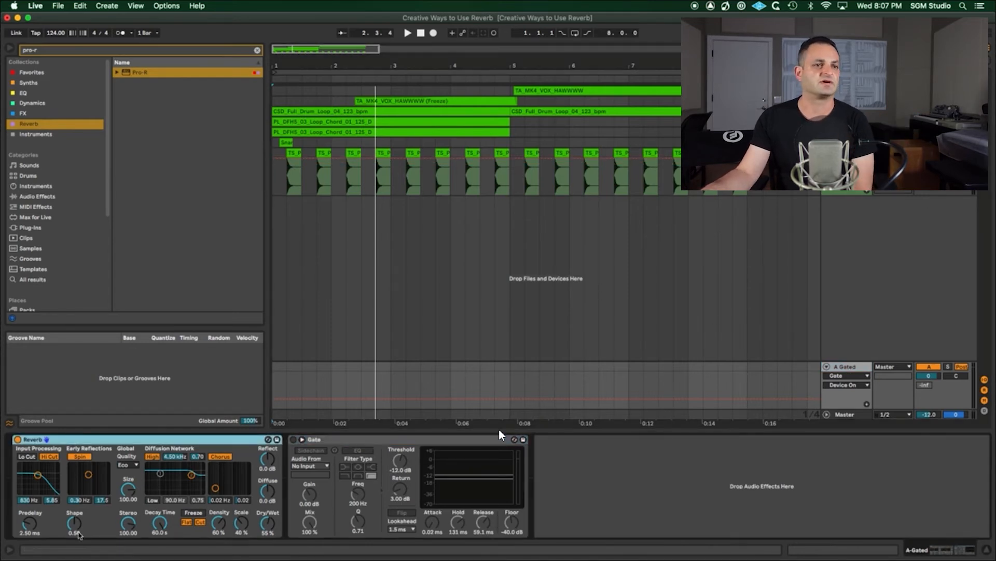
# Step: Set the Reverb's Decay Time to 60.0 s and audition the snare reverb with the Gate off
pyautogui.click(159, 526)
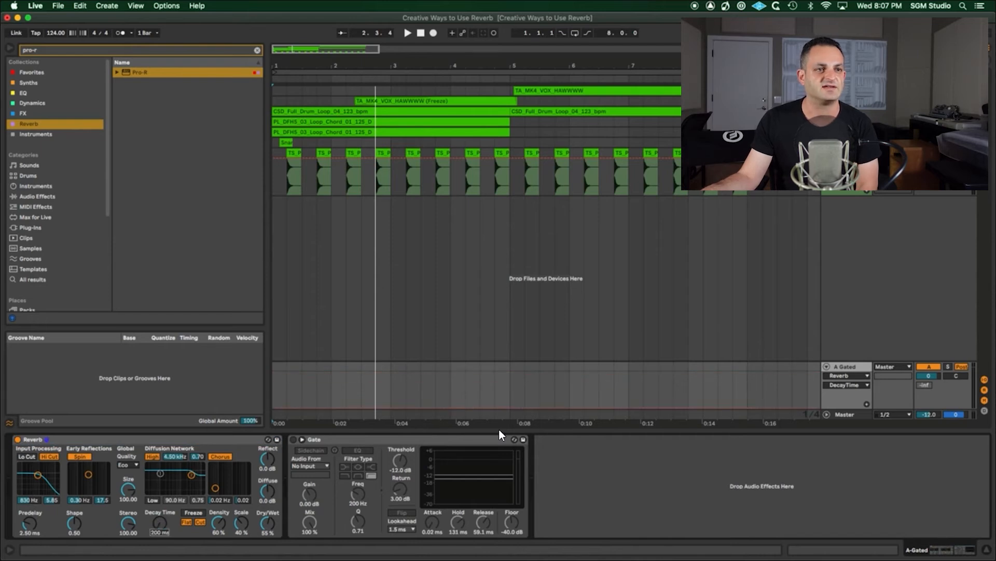
pyautogui.press('space')
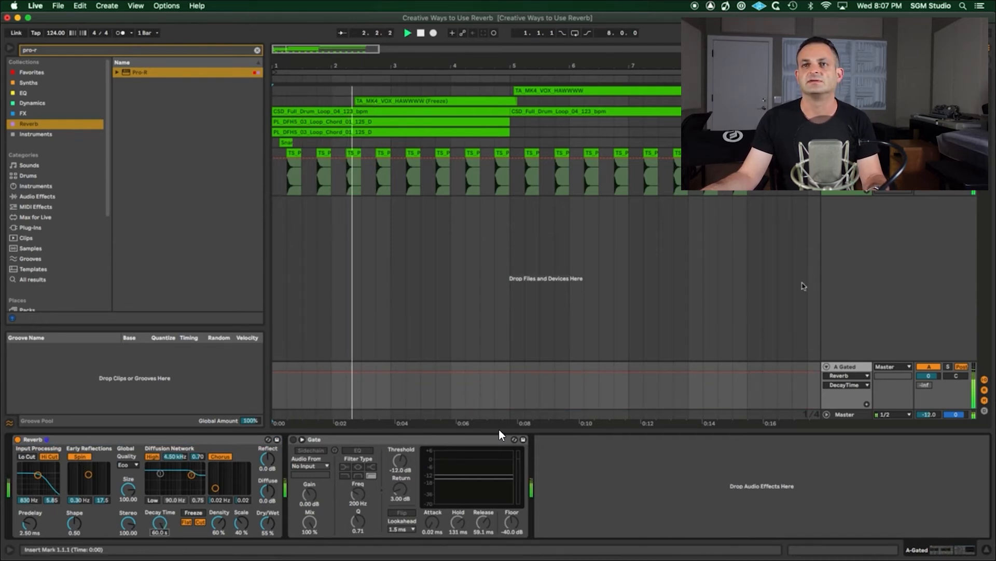
# Step: Switch on the Gate after the Reverb and audition the snare reverb through it
pyautogui.click(425, 447)
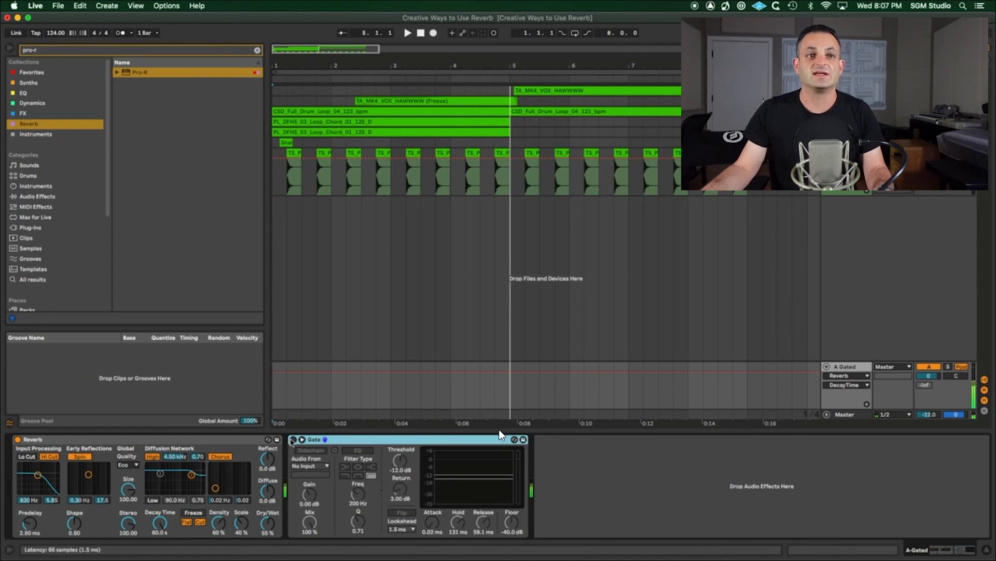
pyautogui.click(293, 439)
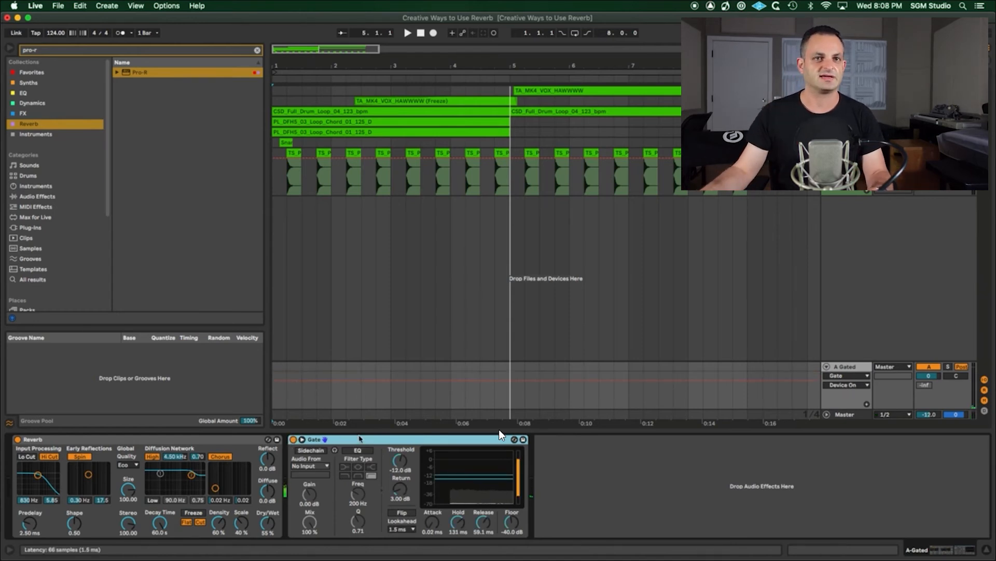
pyautogui.press('space')
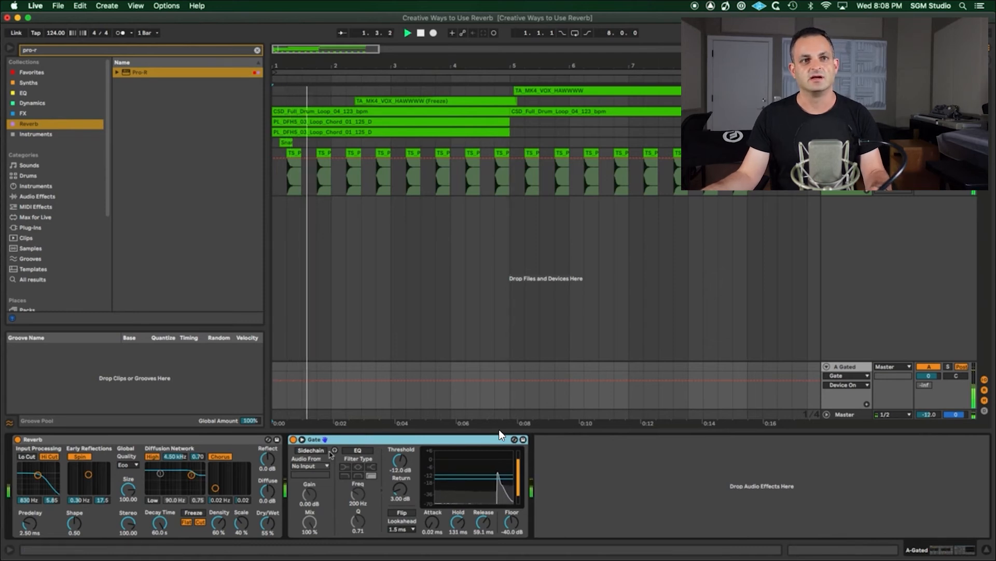
pyautogui.press('space')
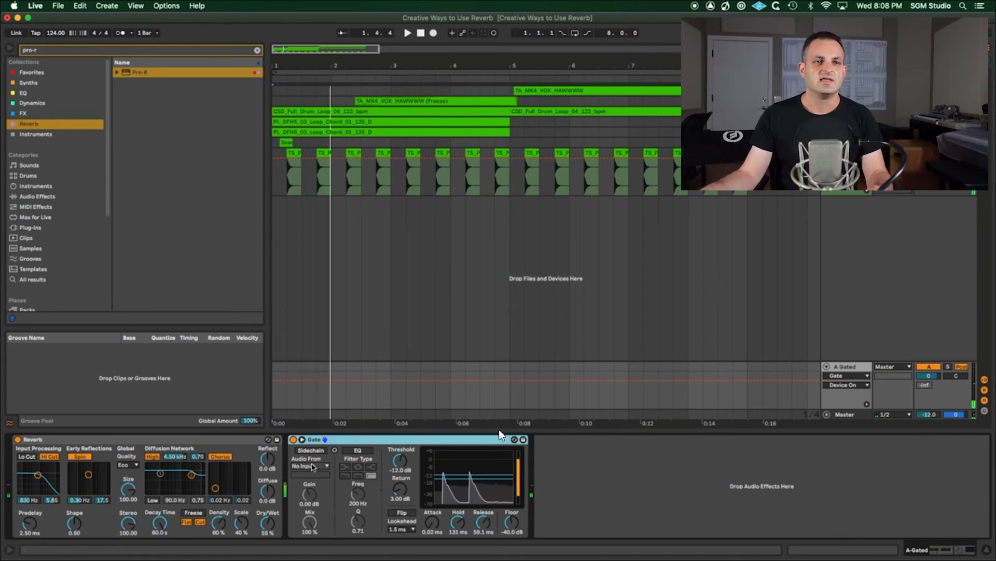
pyautogui.press('space')
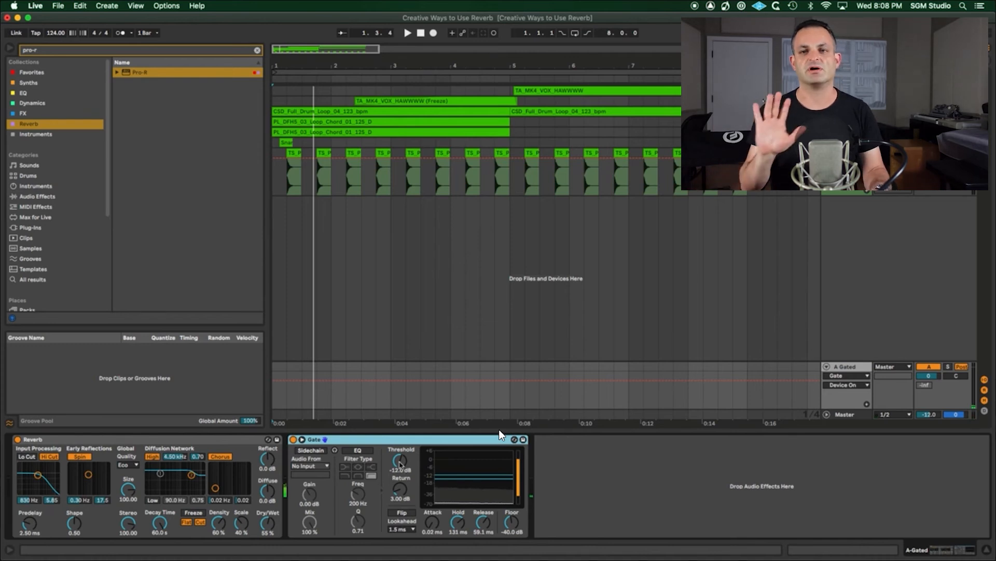
# Step: Enable the Gate's sidechain with Gated Snare as its Post Mixer source, and audition the result from the start
pyautogui.click(311, 451)
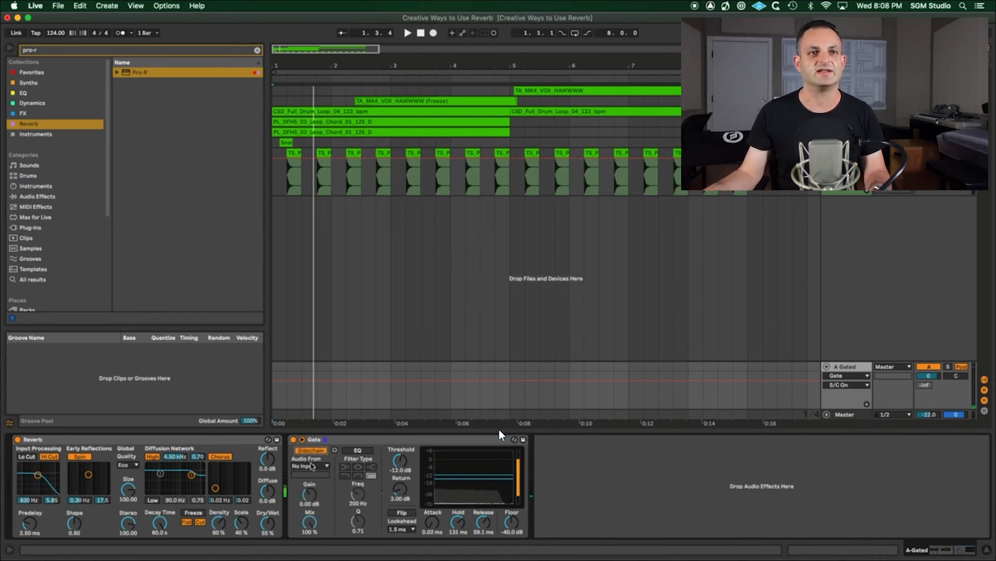
pyautogui.click(312, 466)
pyautogui.click(307, 525)
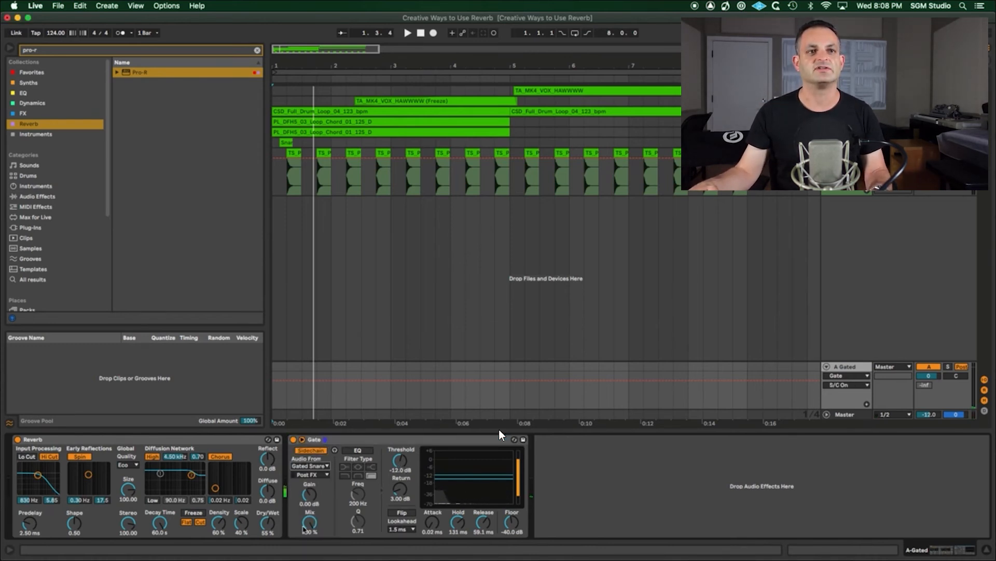
pyautogui.click(311, 474)
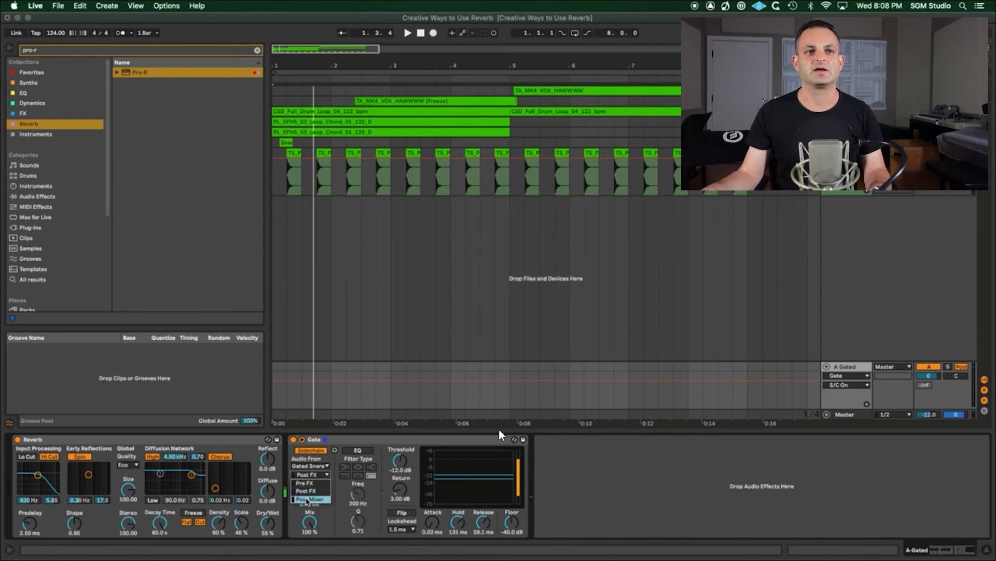
pyautogui.click(307, 500)
pyautogui.press('space')
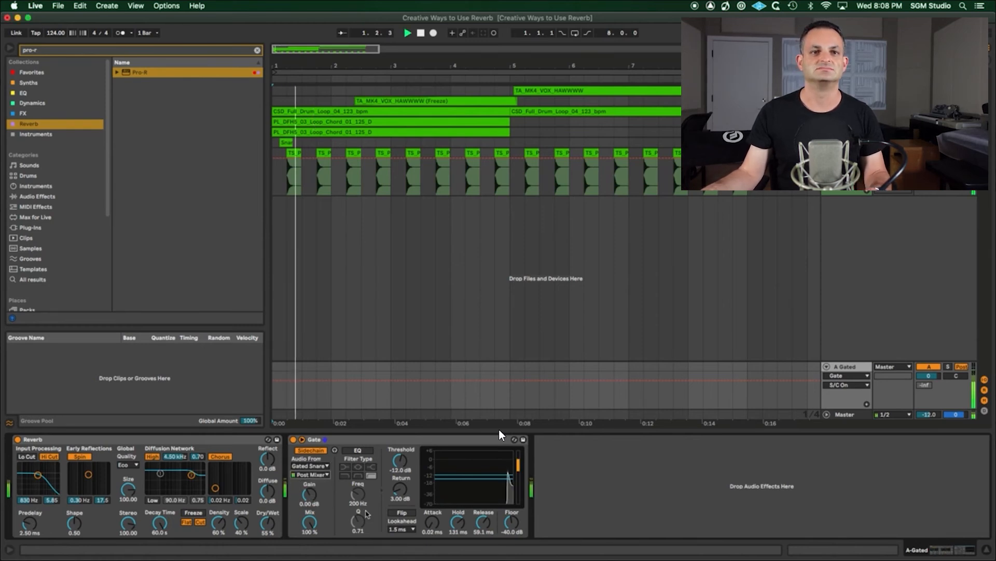
pyautogui.press('space')
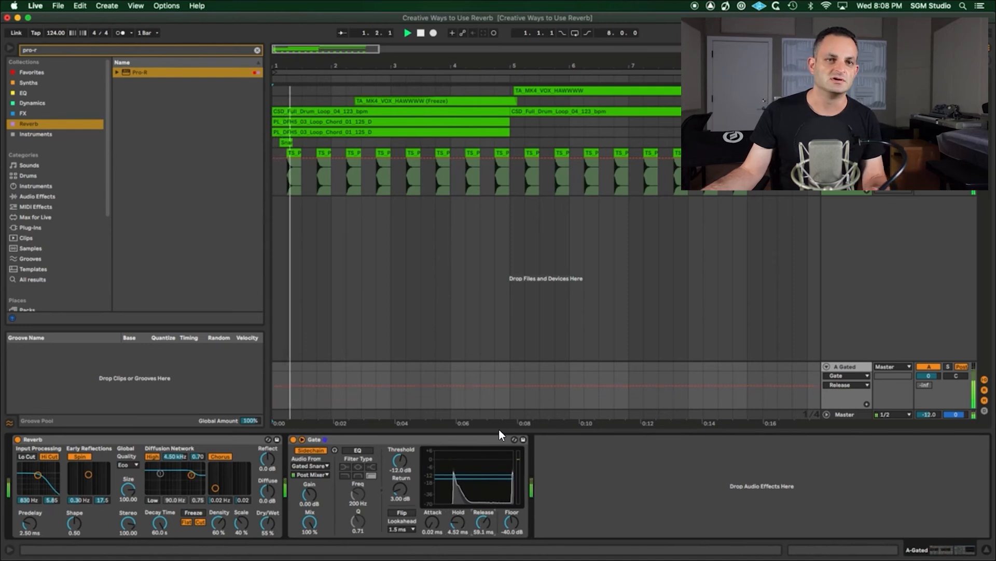
# Step: Set the Gate's Hold to about 295 ms and Release to about 0.37 ms while auditioning the gated snare
pyautogui.moveTo(461, 523); pyautogui.dragTo(458, 470)
pyautogui.click(433, 523)
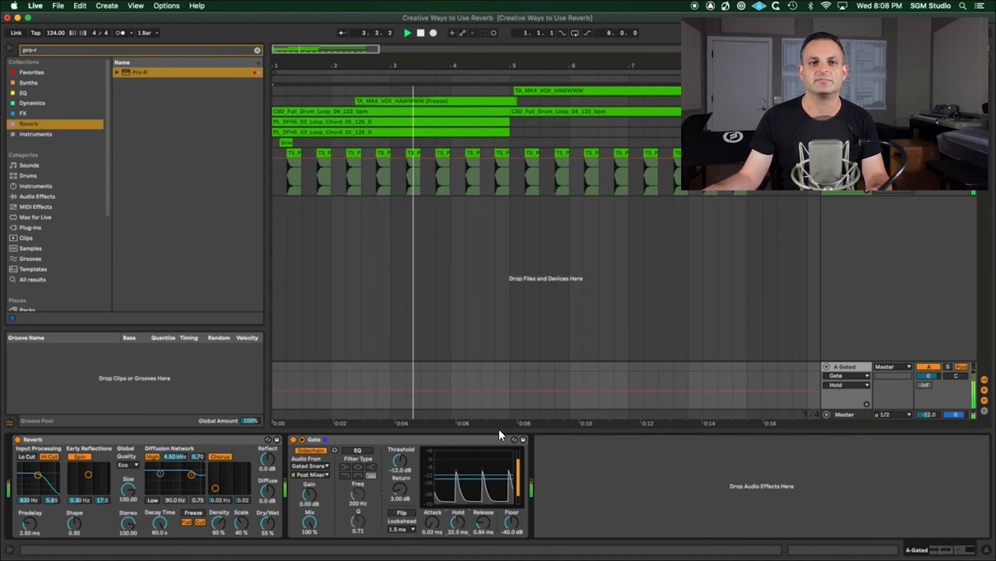
pyautogui.moveTo(457, 522)
pyautogui.mouseDown()
pyautogui.moveTo(483, 536)
pyautogui.moveTo(458, 533)
pyautogui.moveTo(458, 523)
pyautogui.mouseUp()
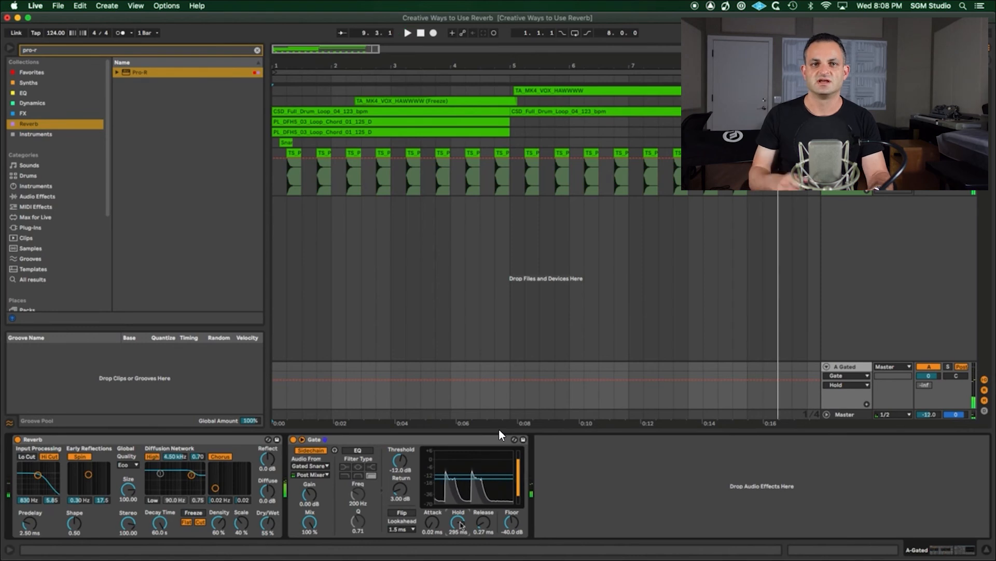
pyautogui.press('space')
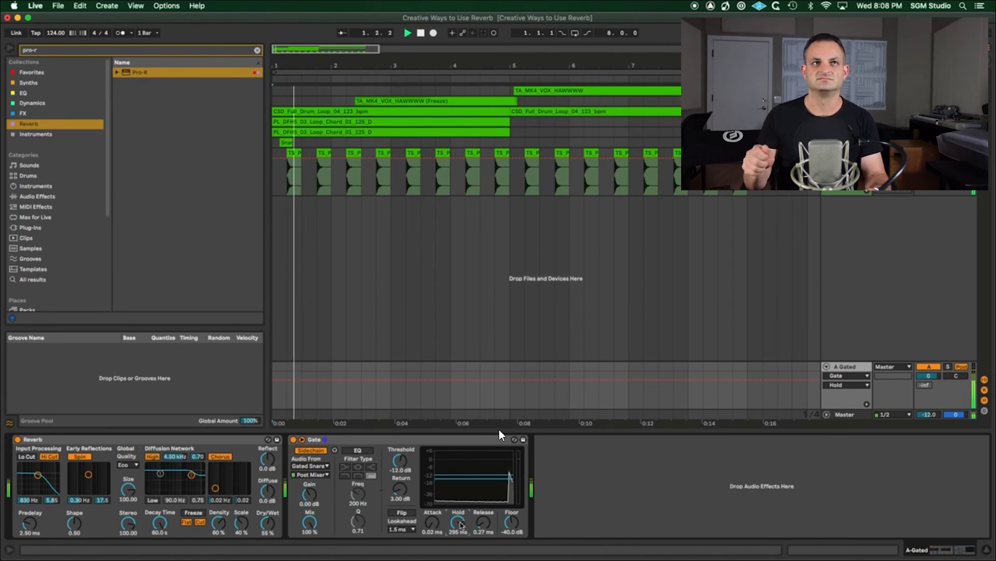